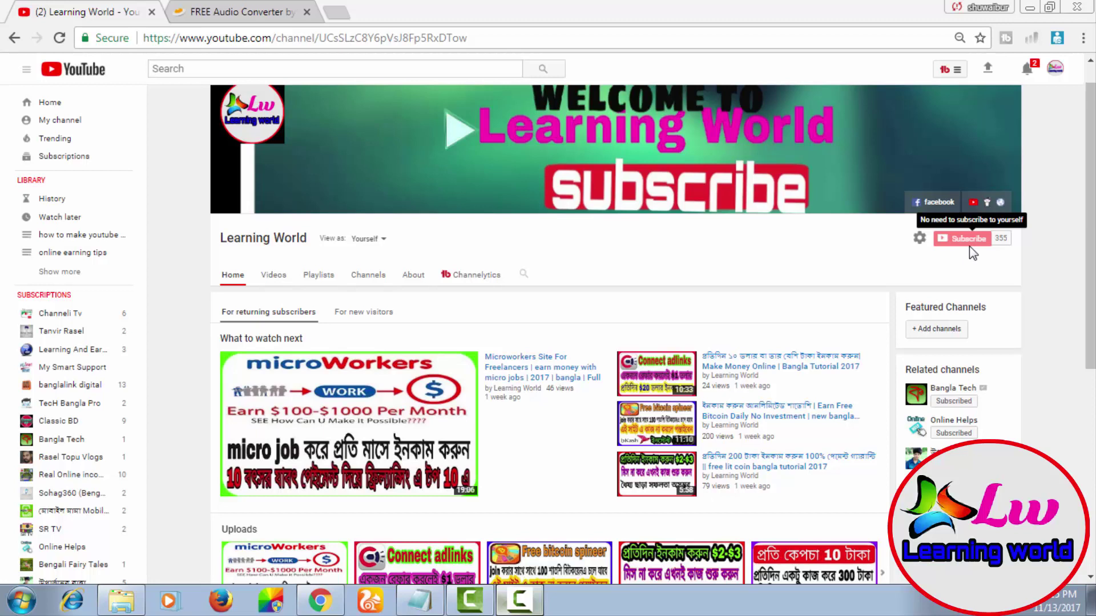
Minimize Chrome and close the 'This Device Can Perform Faster' USB notice.
click(1031, 7)
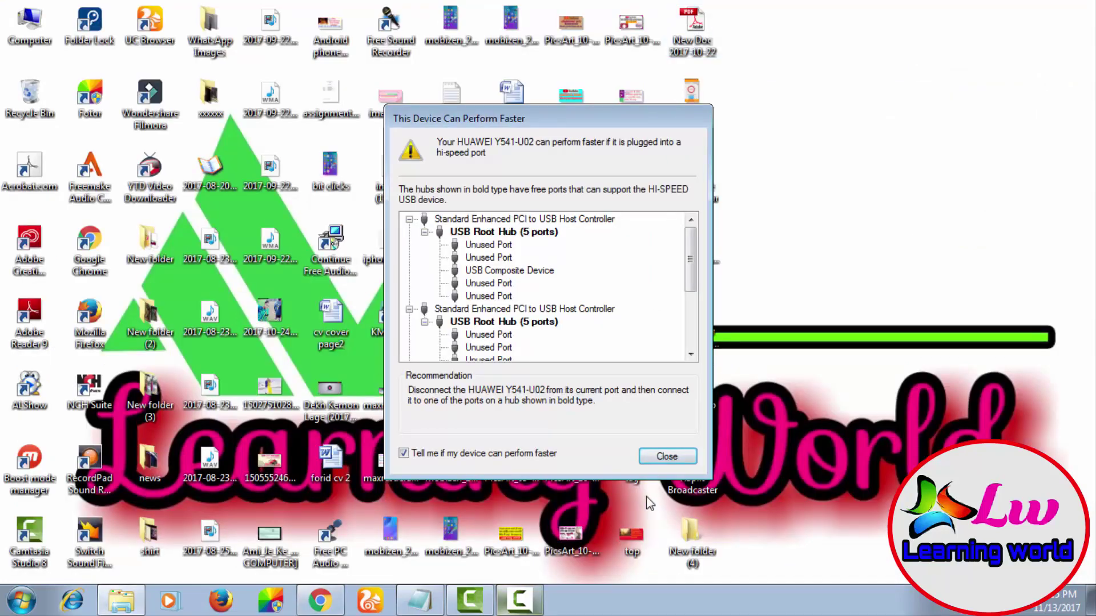
click(666, 456)
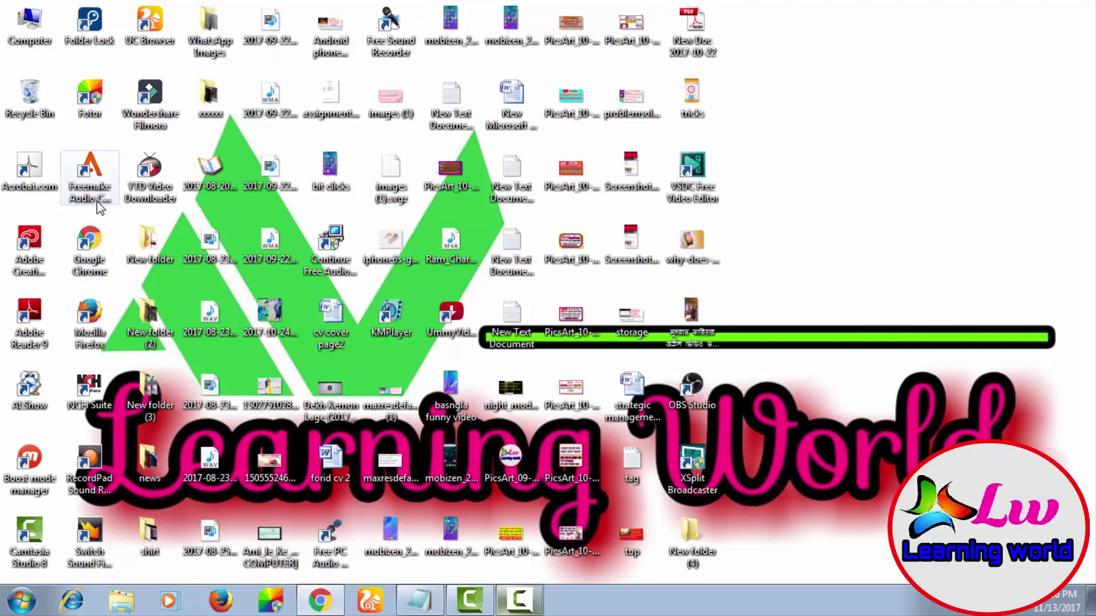
Launch Freemake Audio Converter from its desktop shortcut, then switch back to Chrome.
click(98, 208)
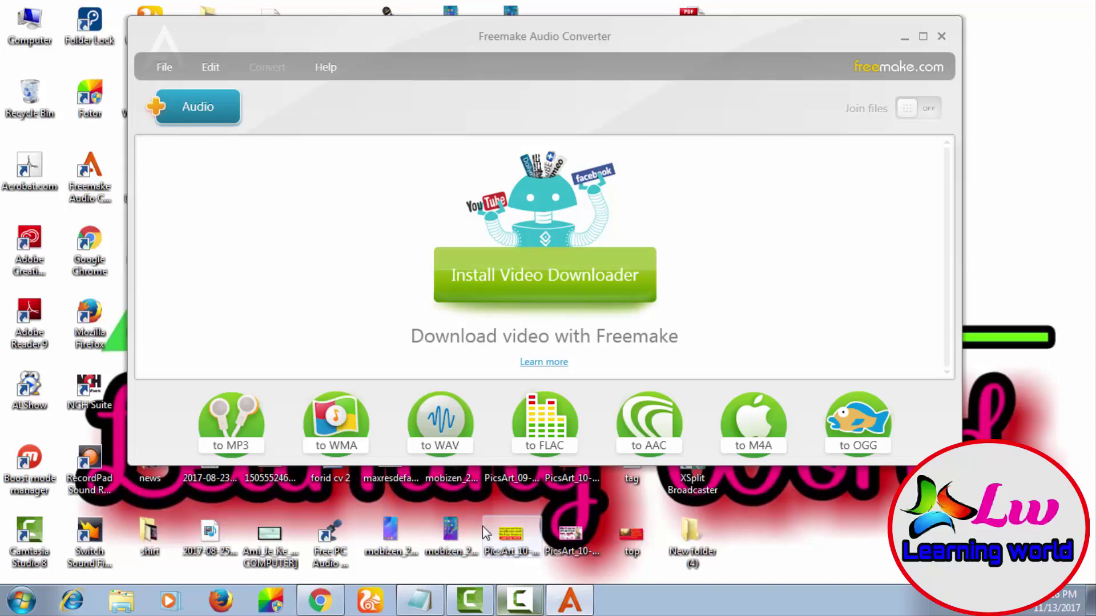
click(320, 602)
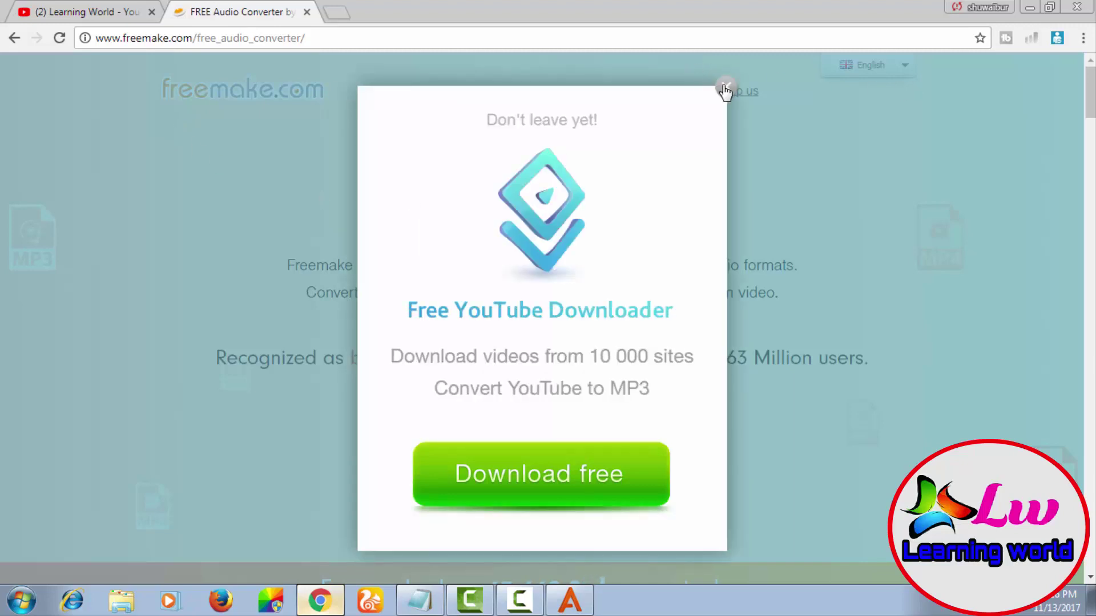
Close the 'Don't leave yet!' popup and search Google for 'free maker audio converter'.
click(727, 90)
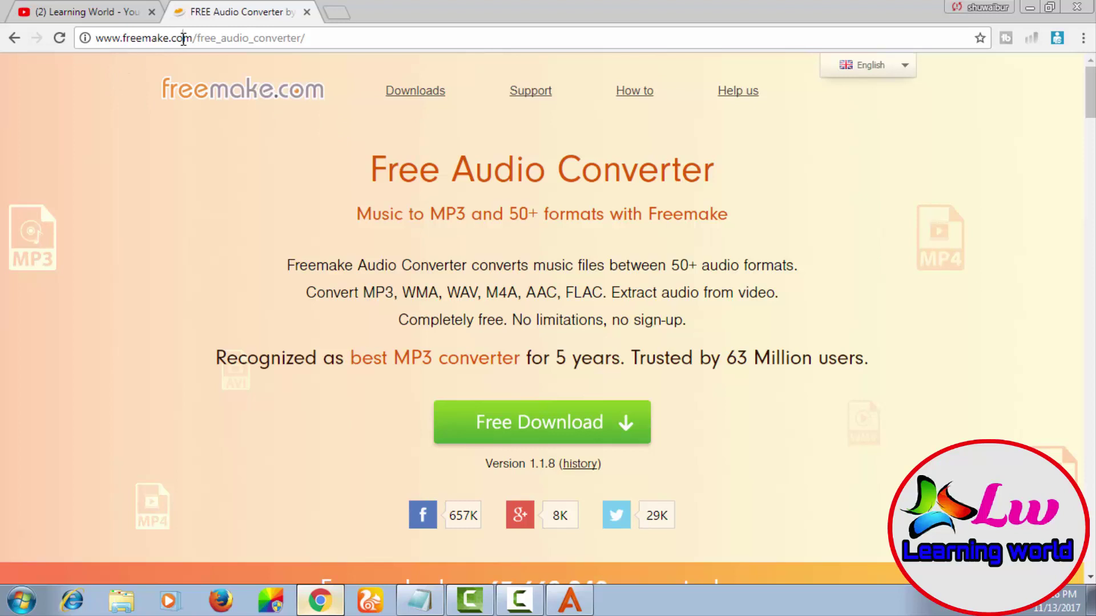
click(182, 37)
text(free)
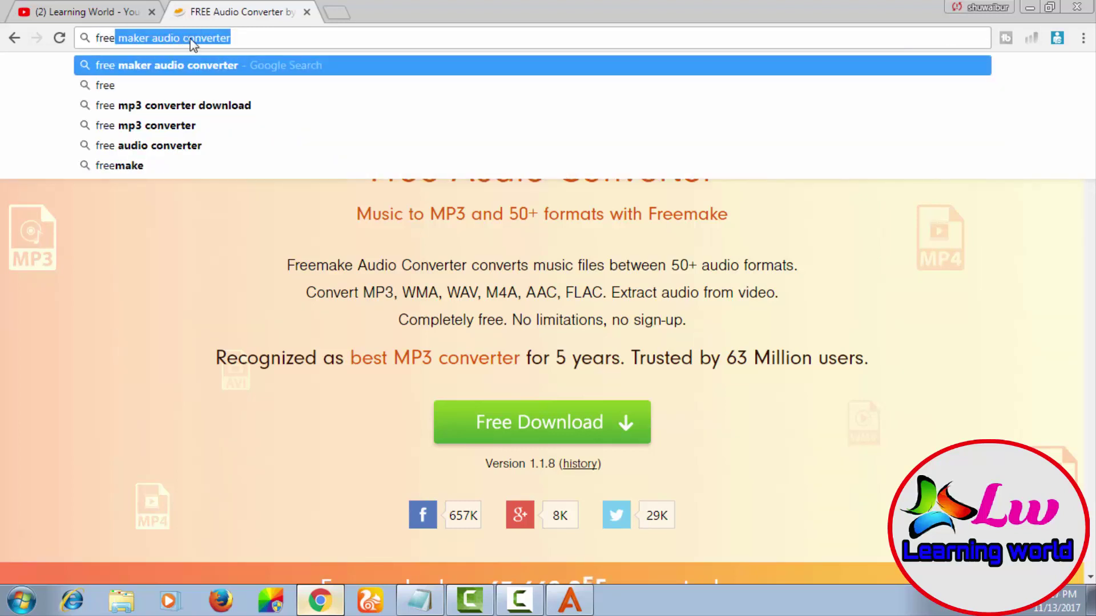
click(248, 38)
key(Return)
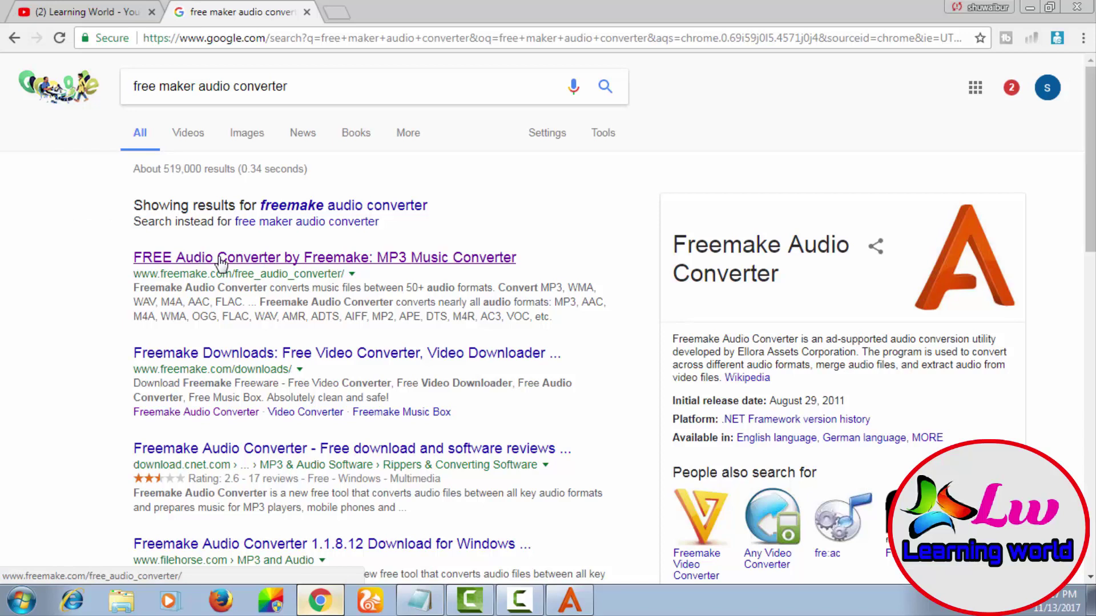
Open the 'FREE Audio Converter by Freemake' result and close its 'Don't leave yet!' popup.
click(311, 264)
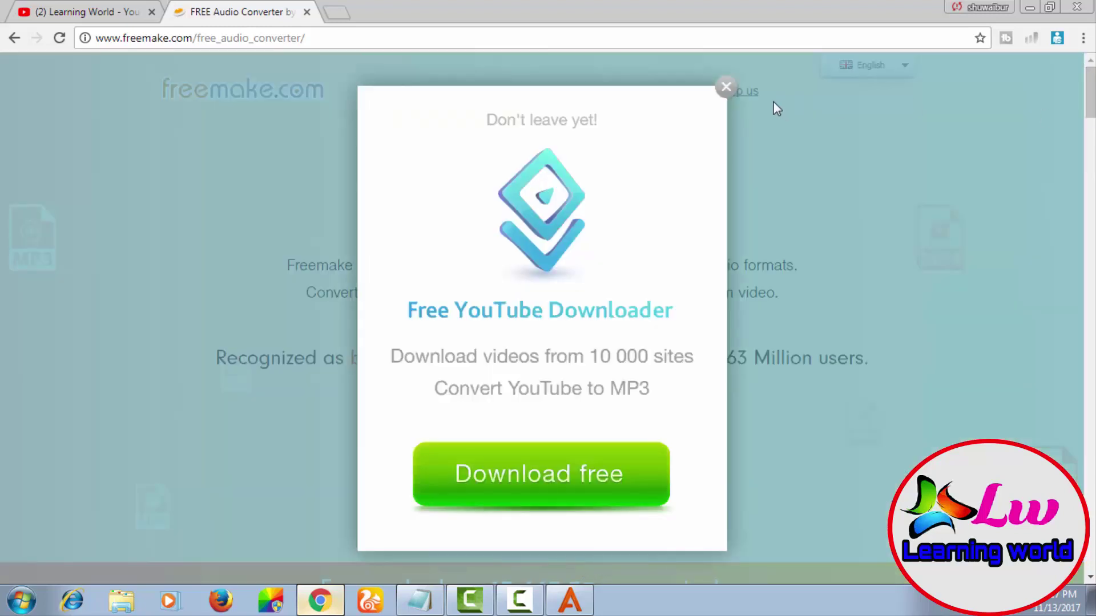
click(726, 88)
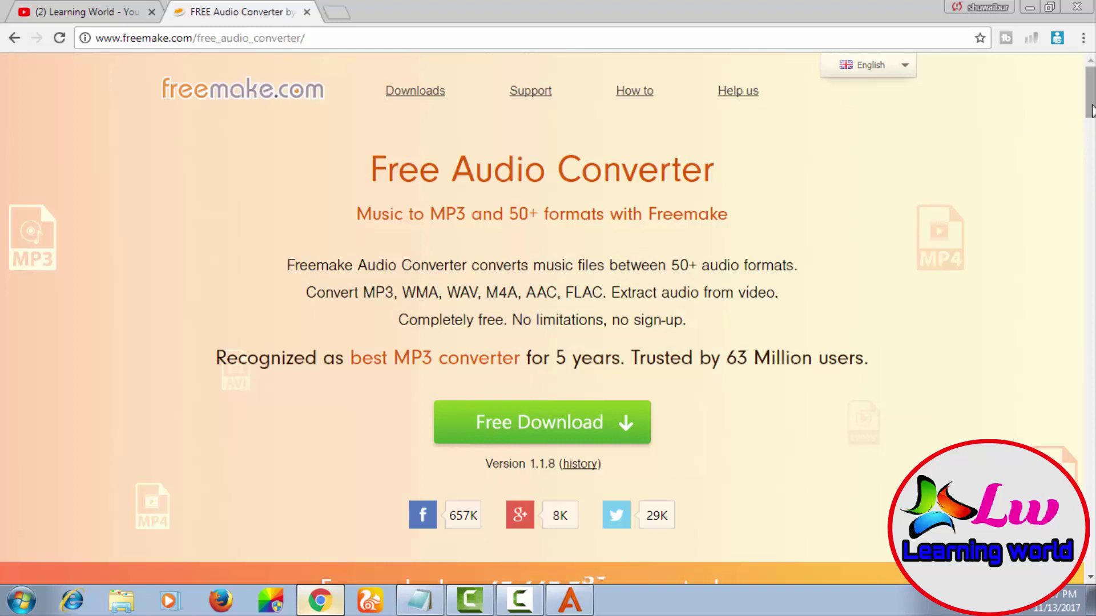
drag(1092, 111, 1092, 137)
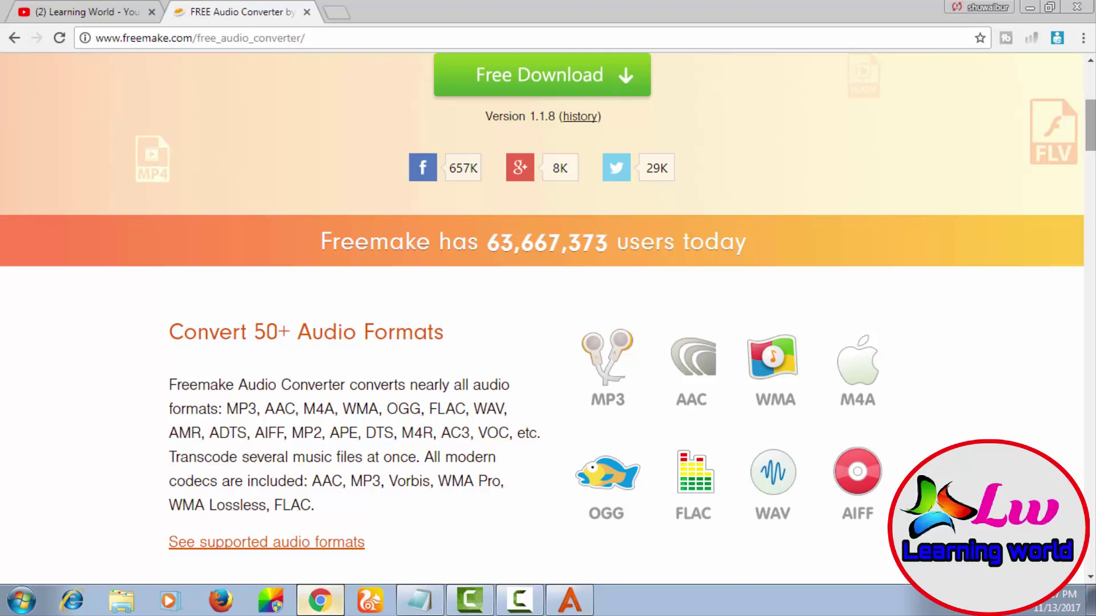
drag(1089, 124, 1085, 89)
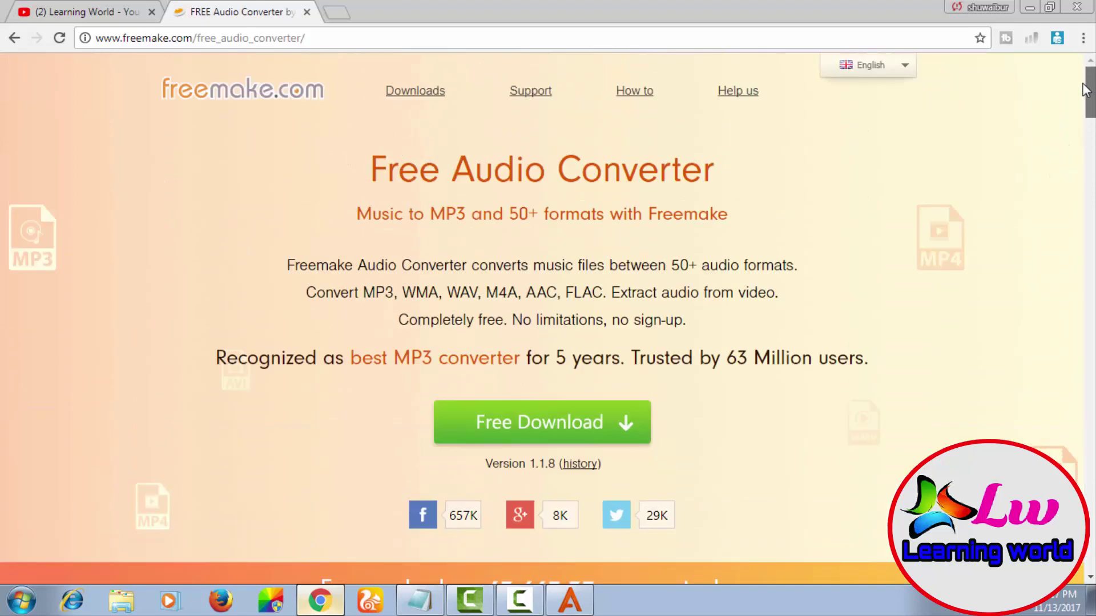
Restore the Freemake Audio Converter window from the taskbar.
click(1030, 9)
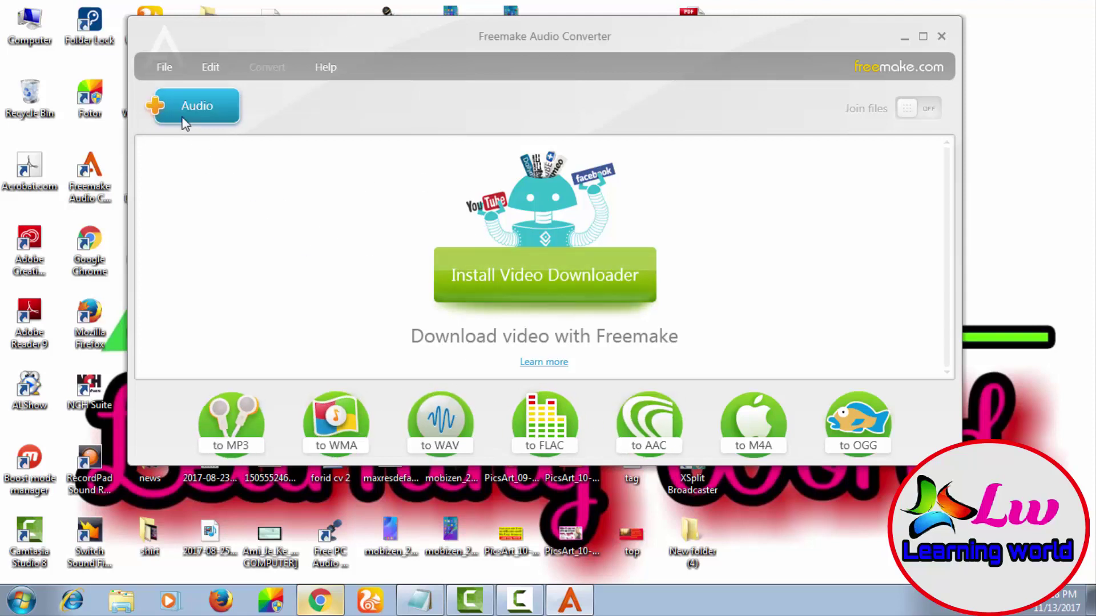
click(195, 109)
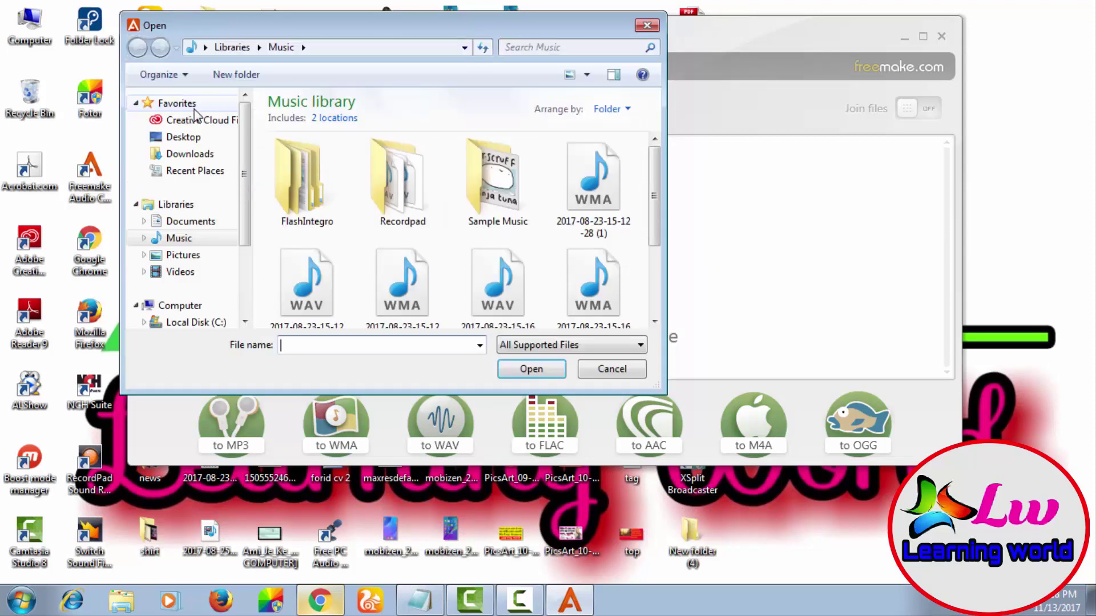
click(314, 293)
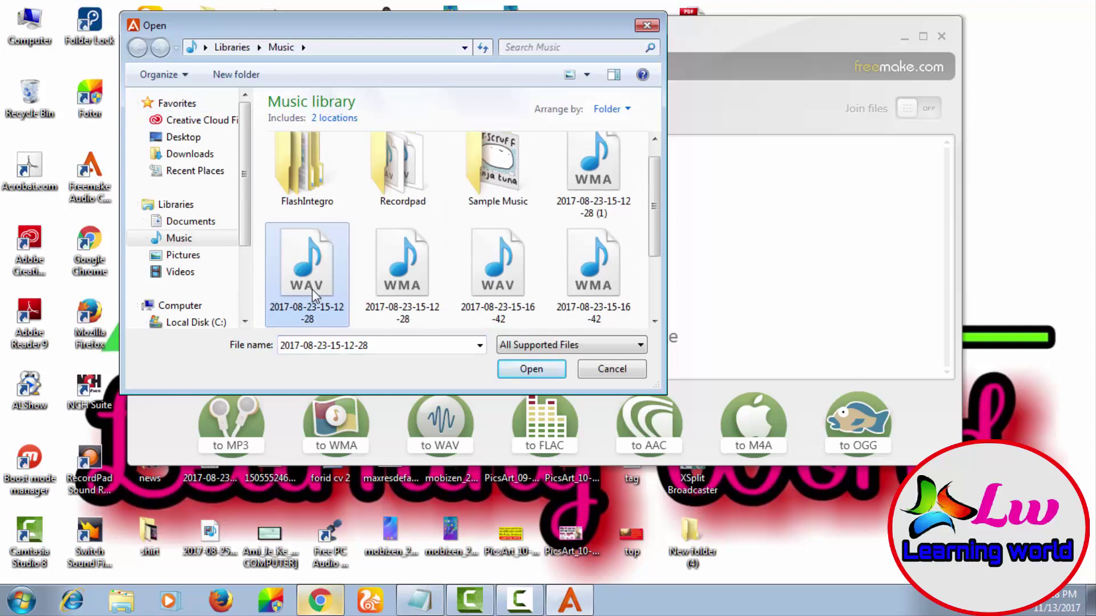
click(526, 371)
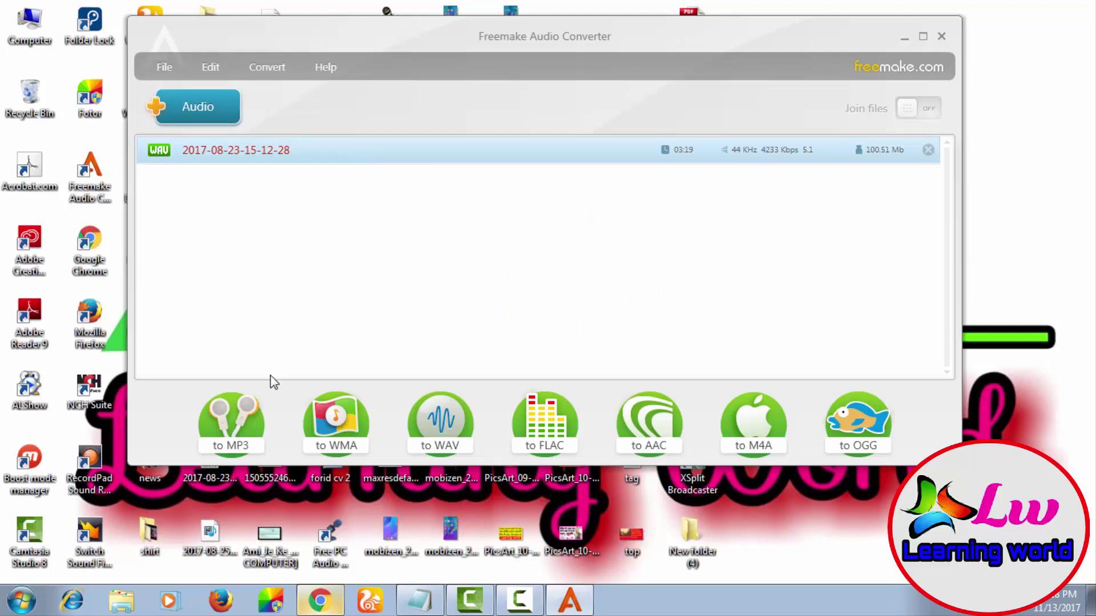
Convert the recording to WMA with the Optimal preset and dismiss the completion dialogs.
click(349, 426)
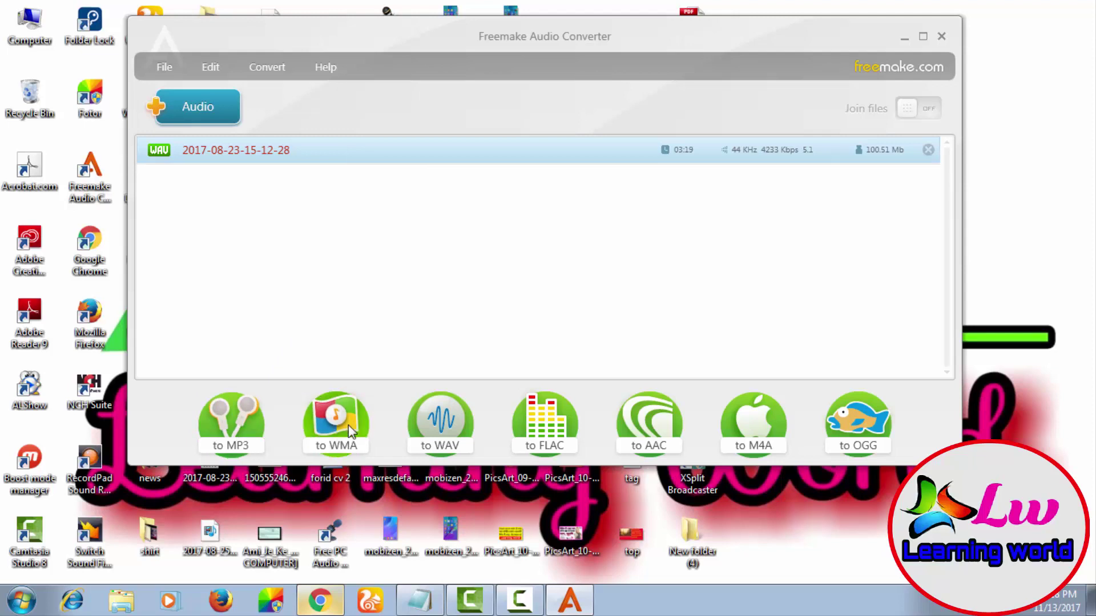
click(348, 426)
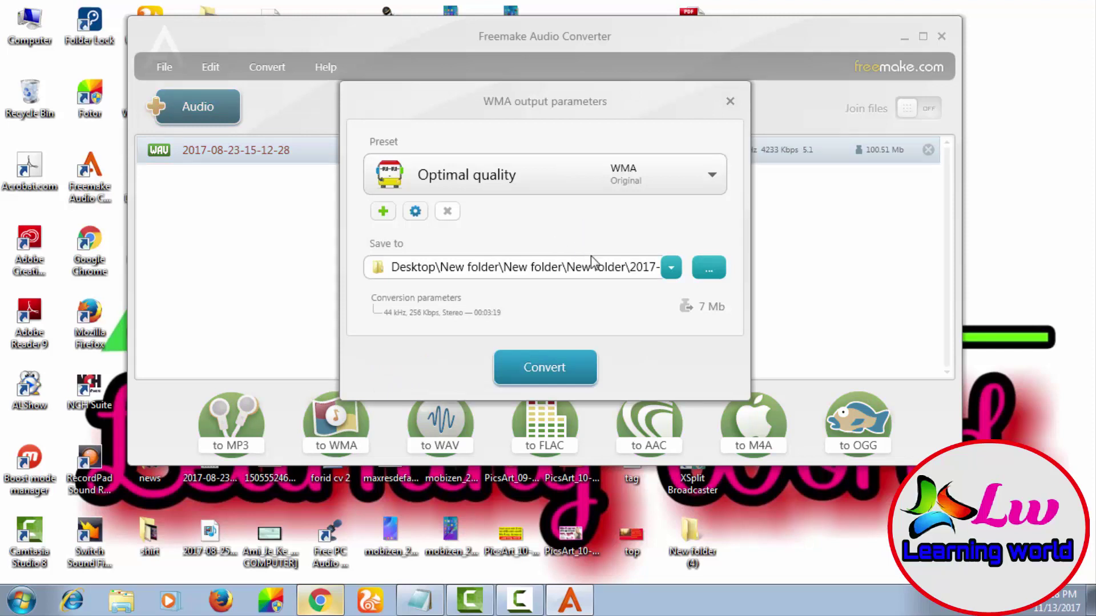
click(535, 368)
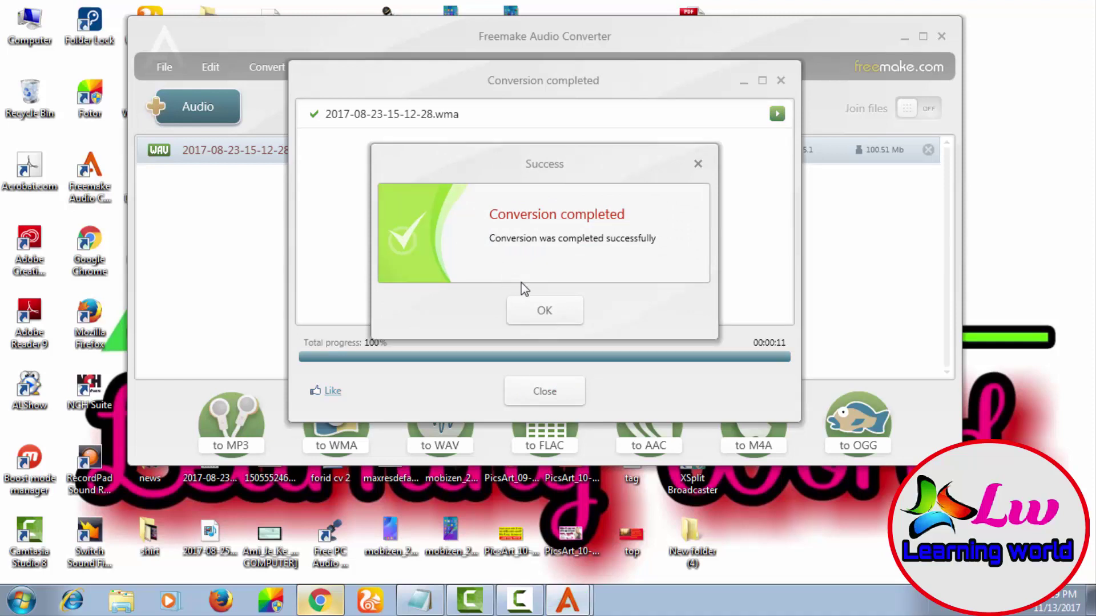
click(540, 311)
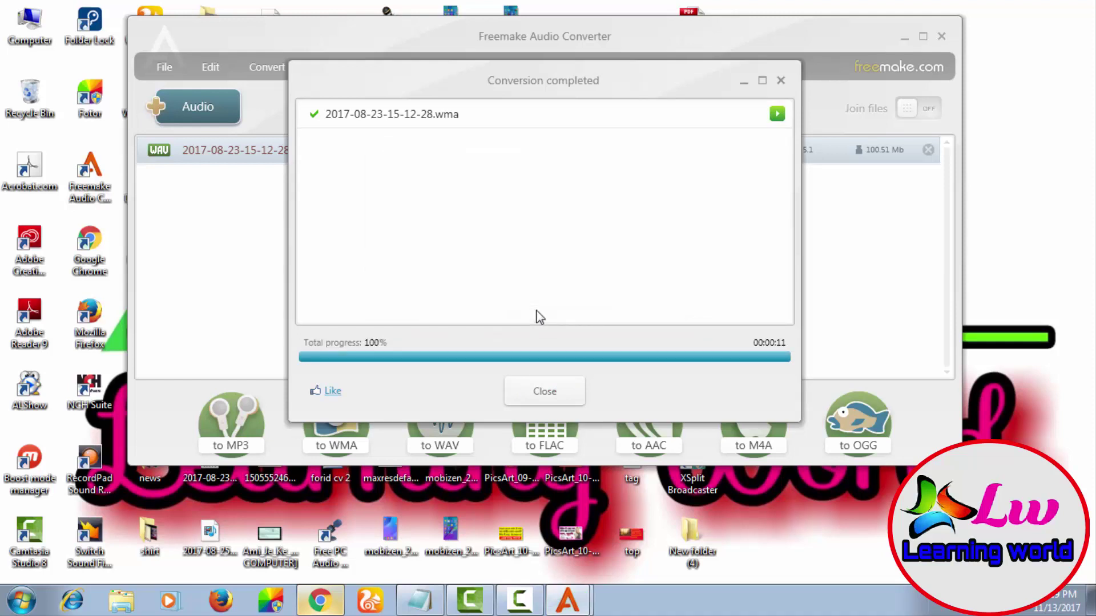
click(540, 396)
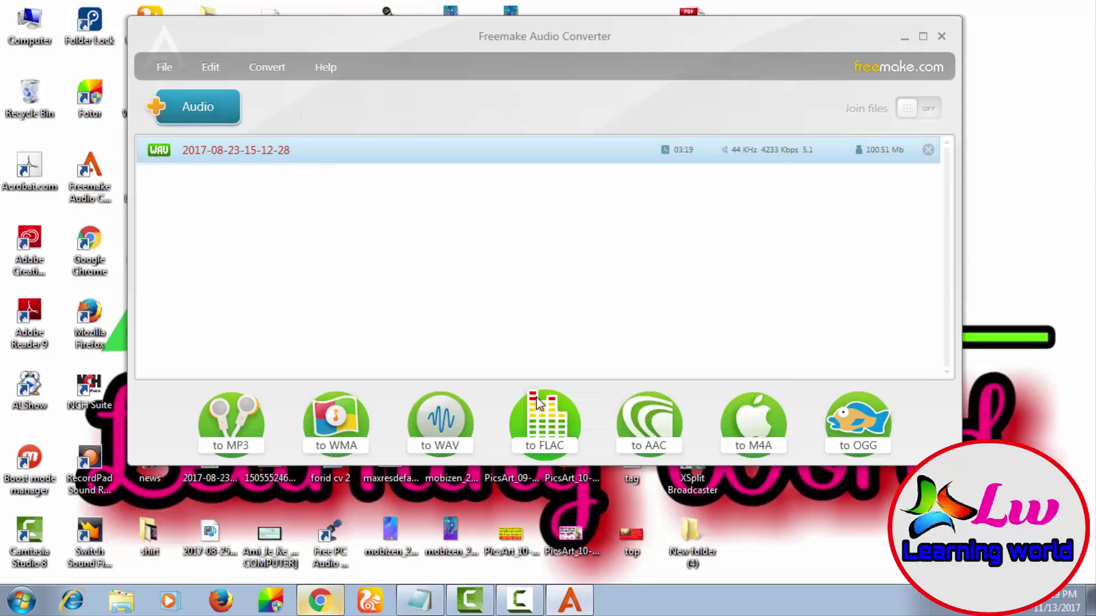
Set the 256 Kbps MP3 output folder to Downloads, then close the MP3 settings unconverted.
click(250, 407)
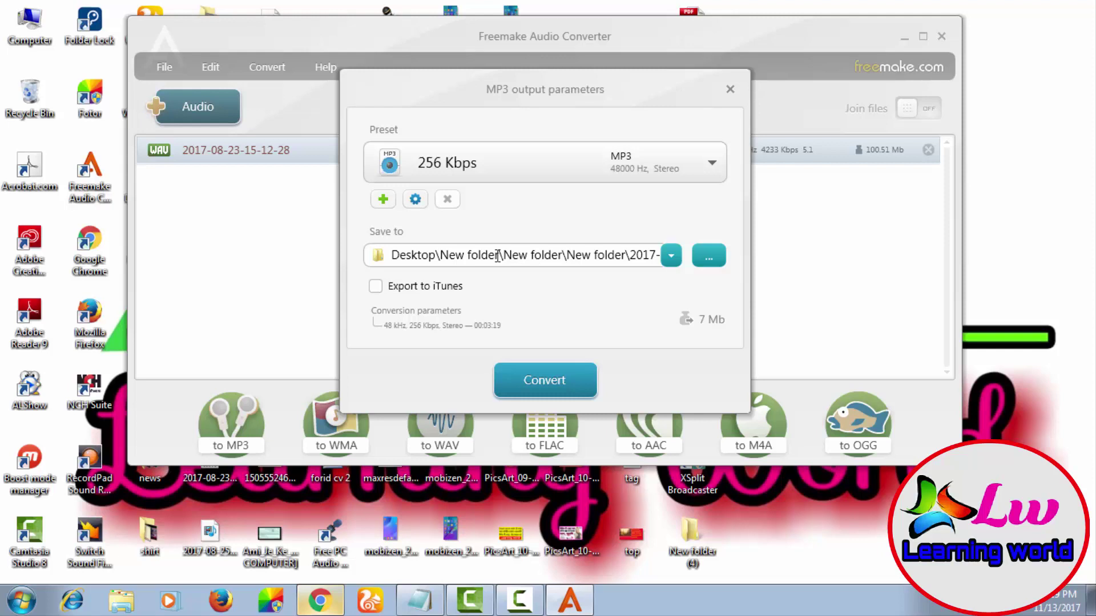
click(709, 256)
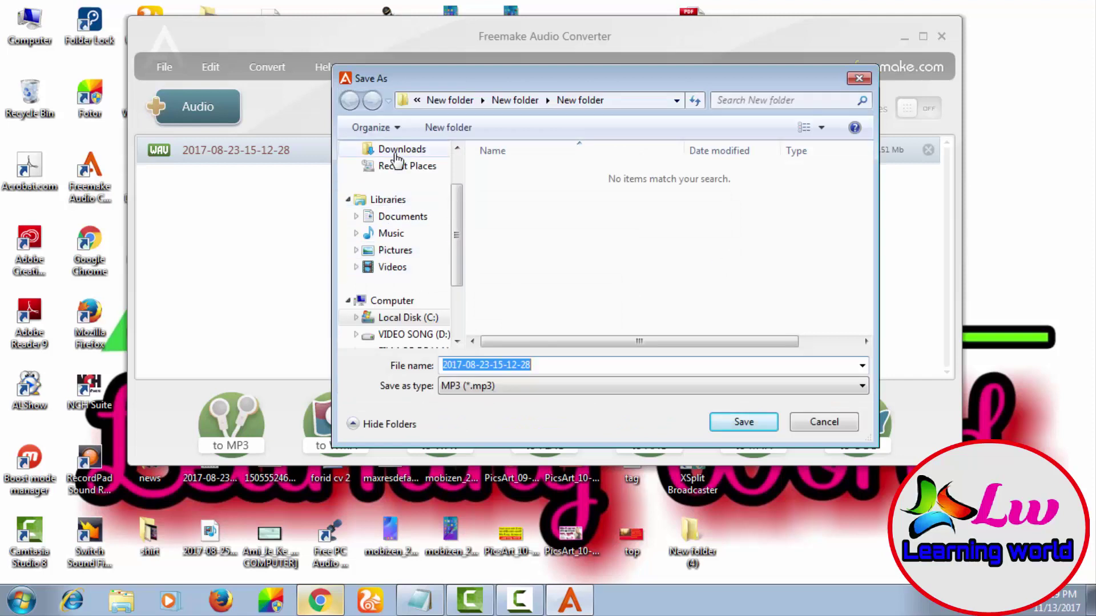
click(401, 149)
click(743, 422)
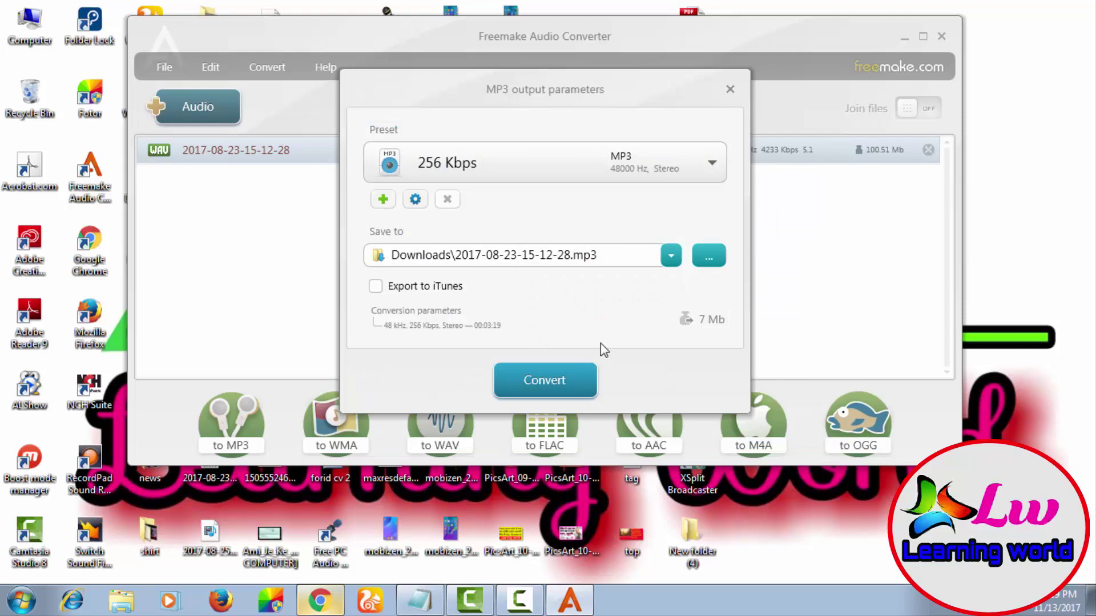
click(731, 90)
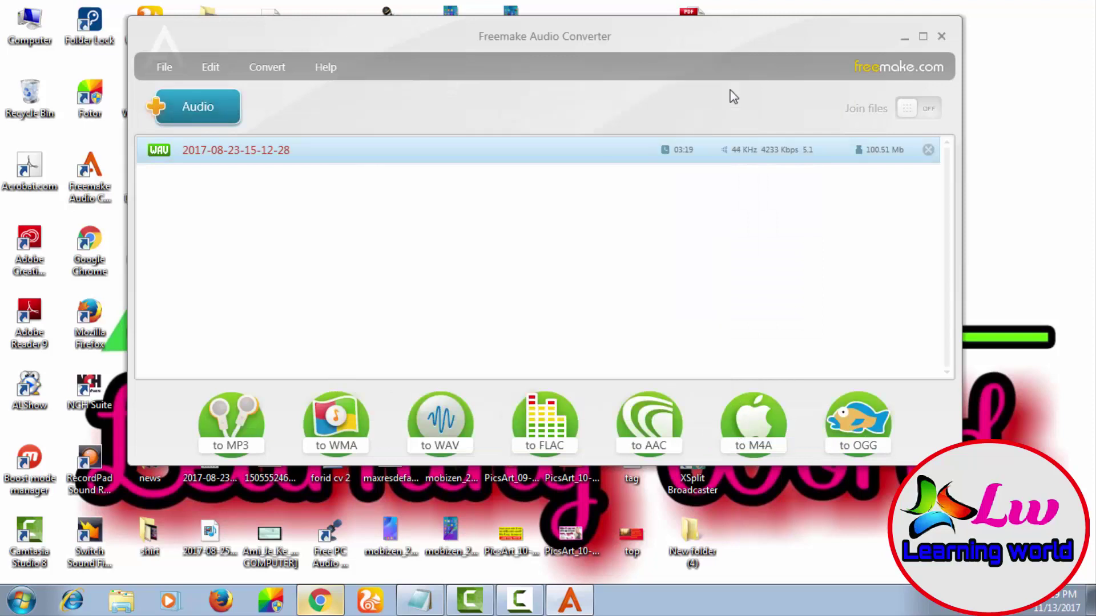